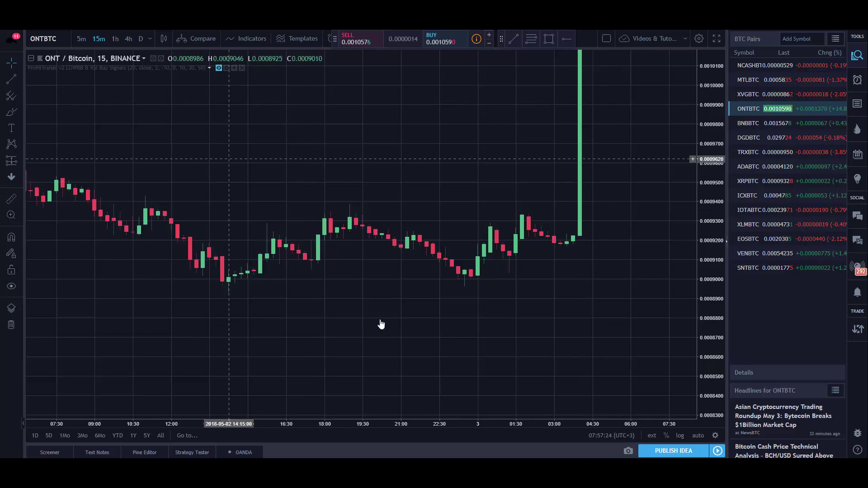
- Open the Indicators & Strategies dialog from the top toolbar over the ONTBTC chart
{"action": "left_click", "coordinate": [248, 38]}
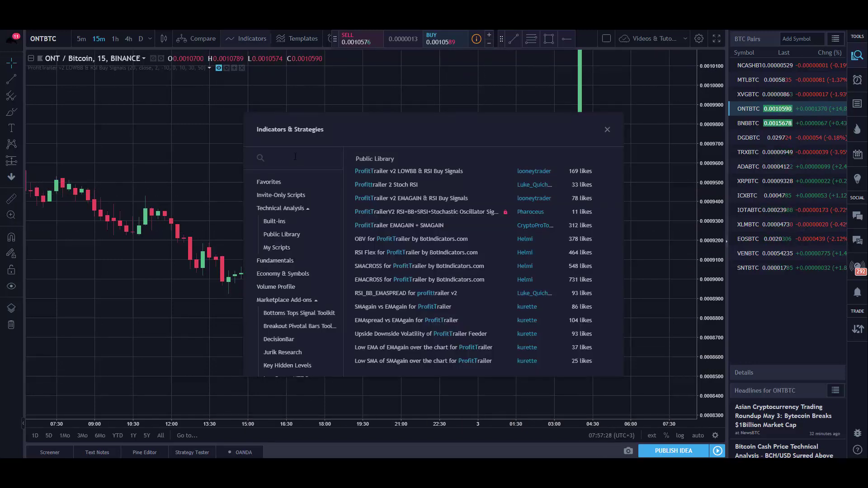
- Search 'profittrailer', add ProfitTrailer v2 EMAGAIN & RSI Buy Signals from Public Library, and close the library
{"action": "type", "text": "profittra"}
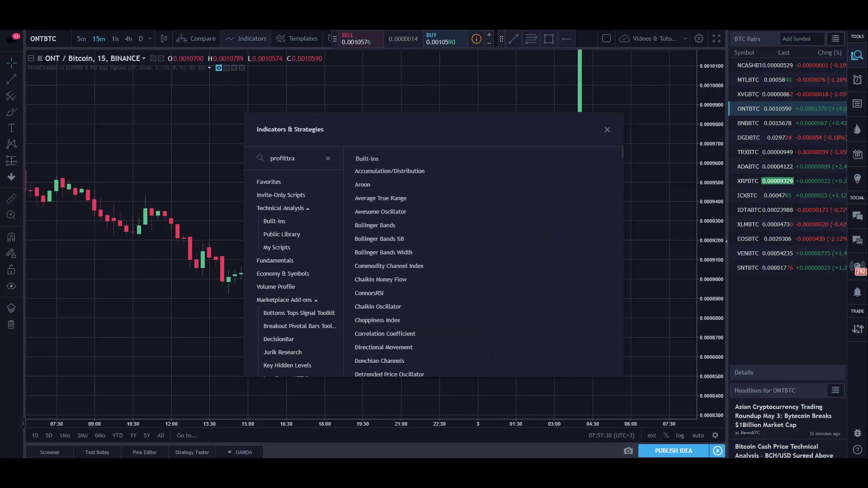
{"action": "type", "text": "iler"}
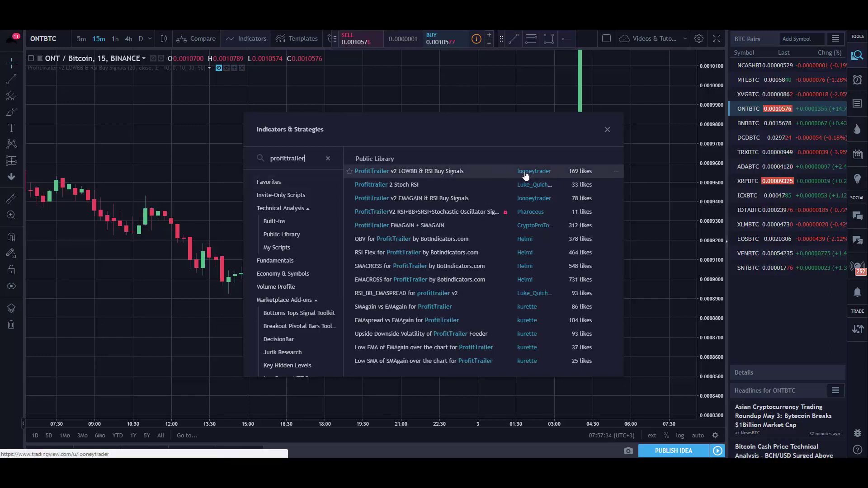
{"action": "left_click", "coordinate": [400, 199]}
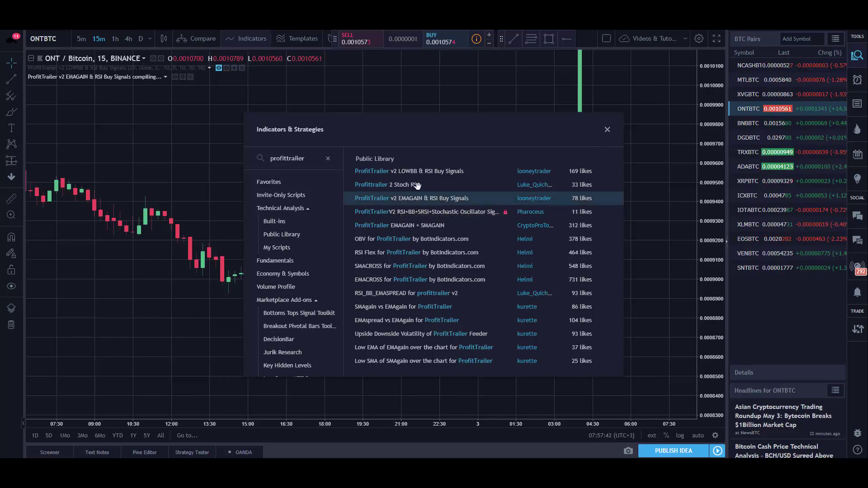
{"action": "left_click", "coordinate": [608, 131]}
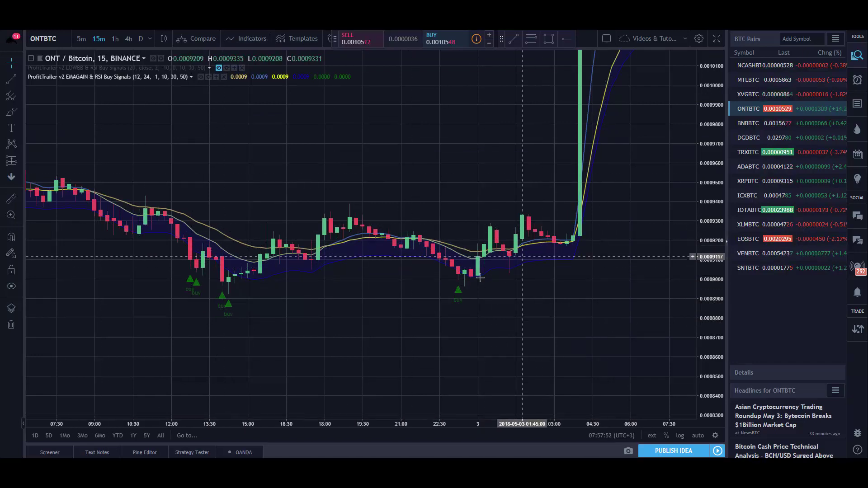
- Open the ProfitTrailer indicator's Inputs settings from its legend gear icon
{"action": "left_click", "coordinate": [209, 78]}
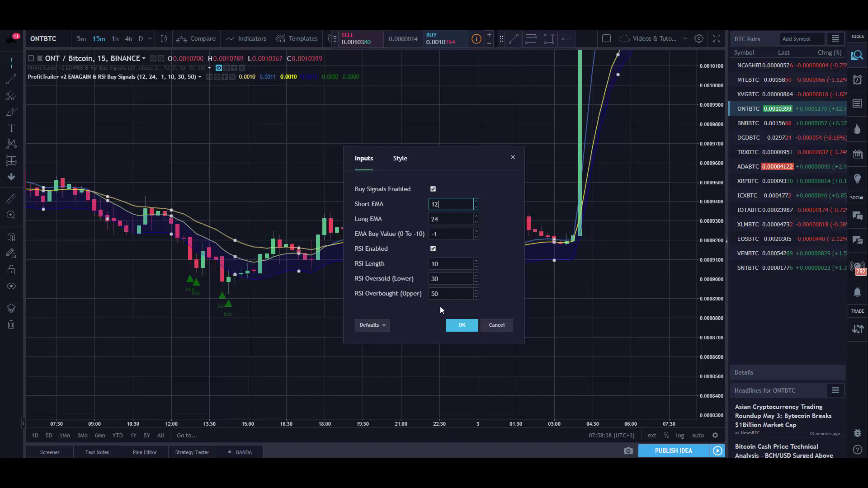
- Confirm the indicator settings, measure a price move, and pan back to the latest candles
{"action": "left_click", "coordinate": [462, 325]}
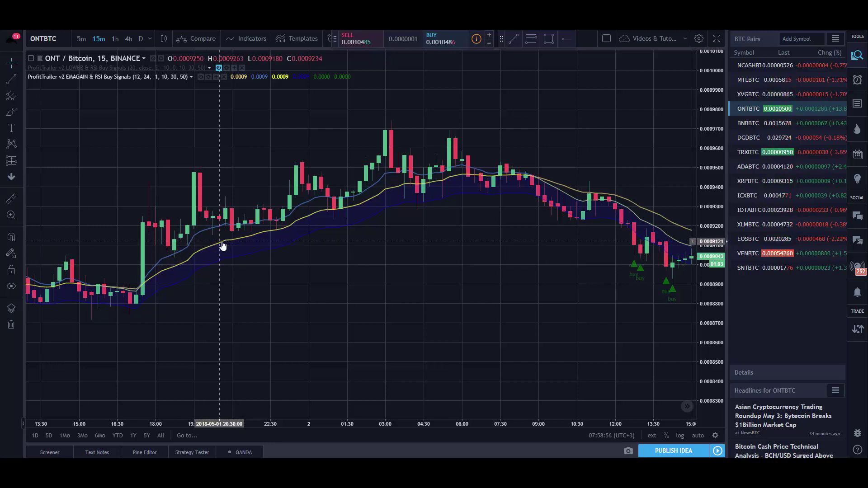
{"action": "left_click", "coordinate": [222, 247], "text": "shift"}
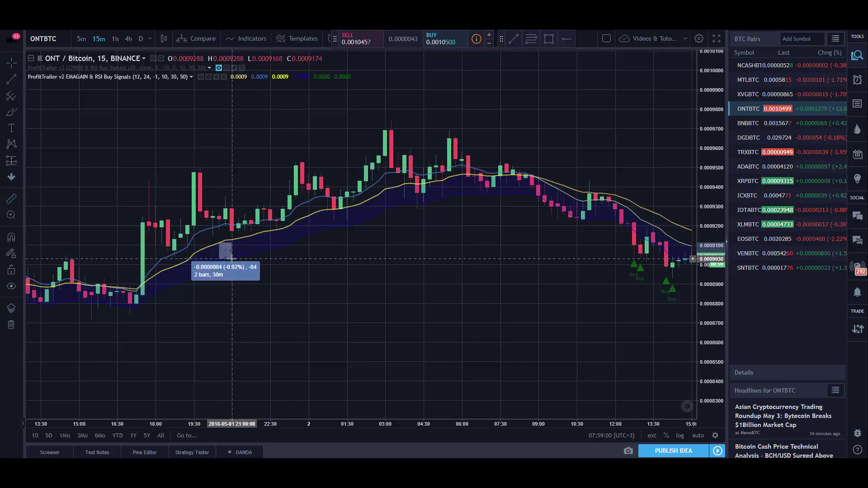
{"action": "left_click", "coordinate": [232, 260]}
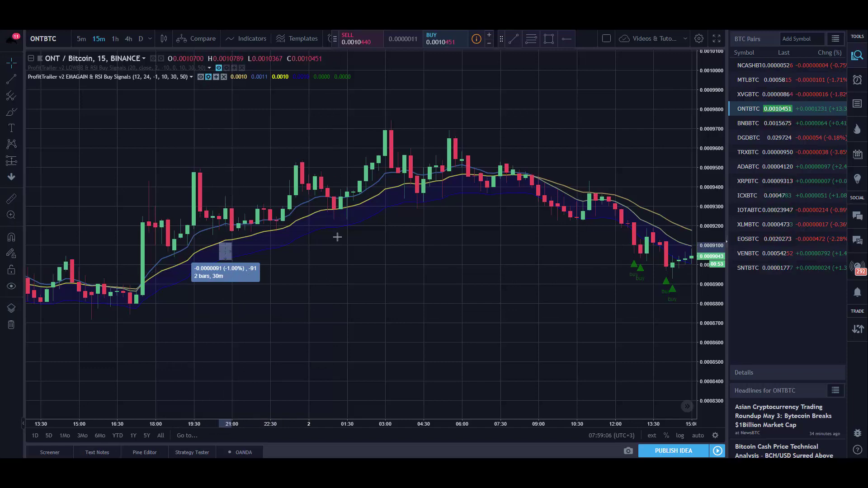
{"action": "left_click_drag", "start_coordinate": [509, 304], "coordinate": [149, 269]}
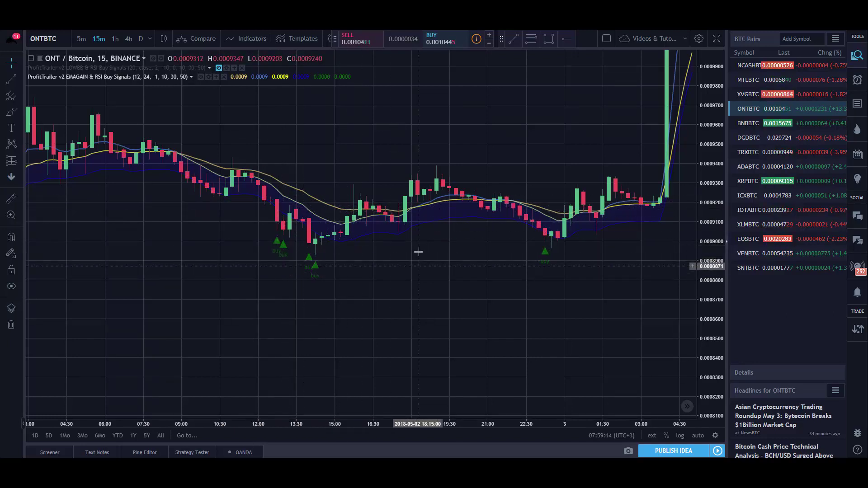
- Reopen the indicator's Inputs from its plotted line and toggle RSI Enabled off and back on
{"action": "double_click", "coordinate": [432, 201]}
{"action": "left_click_drag", "start_coordinate": [459, 156], "coordinate": [505, 145]}
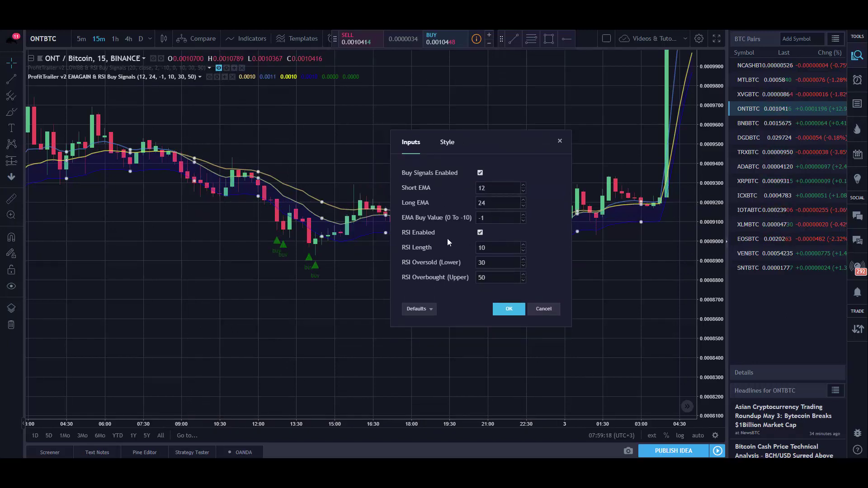
{"action": "left_click", "coordinate": [480, 232]}
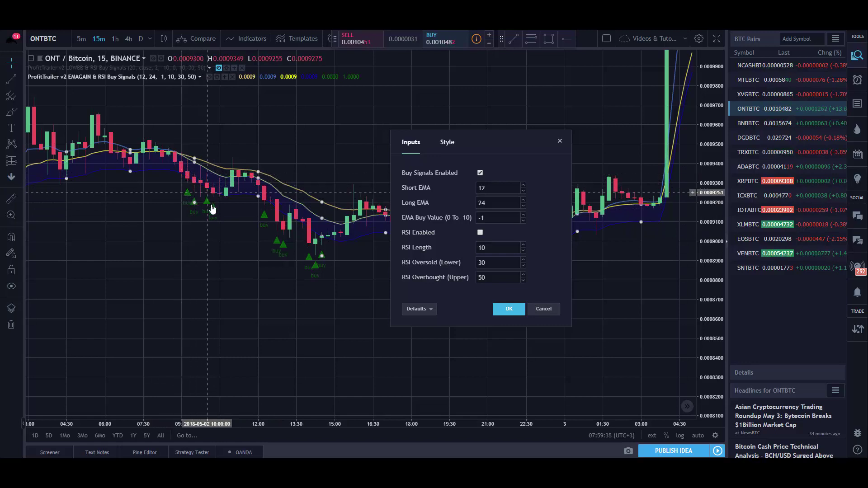
{"action": "left_click", "coordinate": [480, 233]}
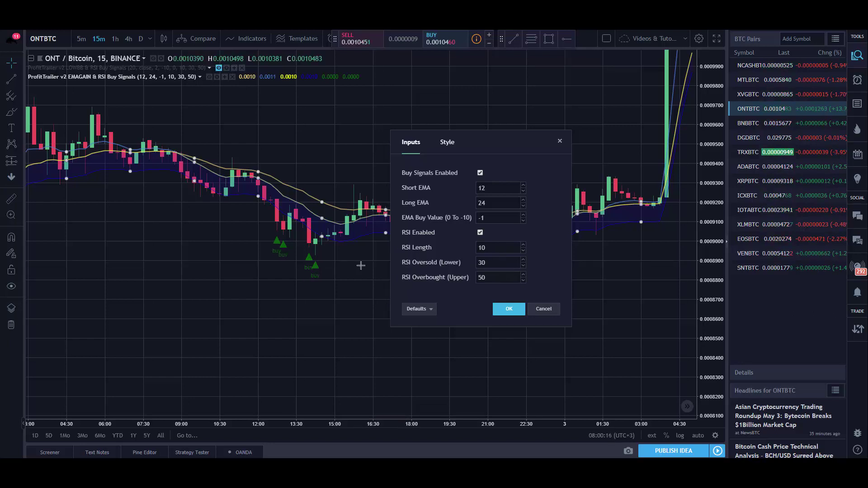
- Try RSI Oversold (Lower) at 20, 22 and 24, then settle on 30
{"action": "left_click", "coordinate": [426, 265]}
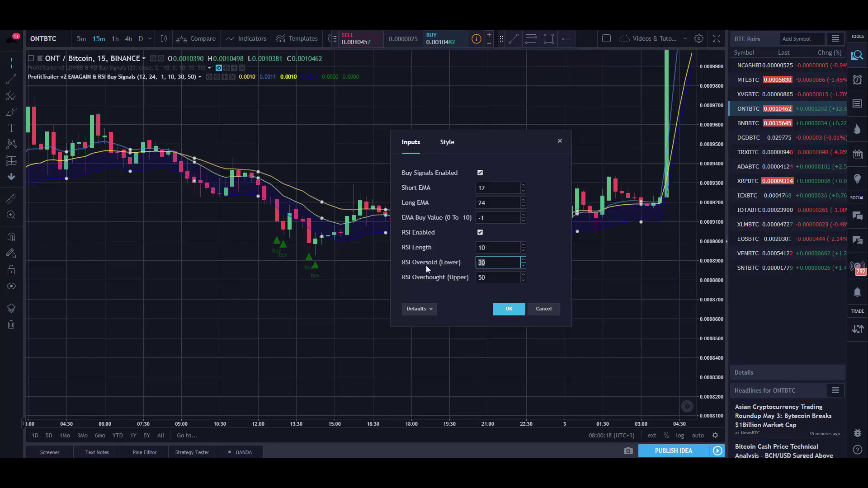
{"action": "type", "text": "25"}
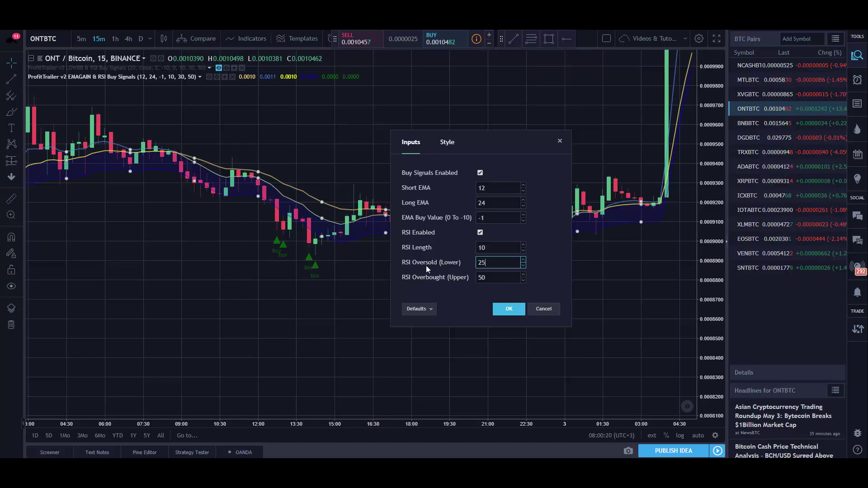
{"action": "key", "text": "BackSpace"}
{"action": "type", "text": "0"}
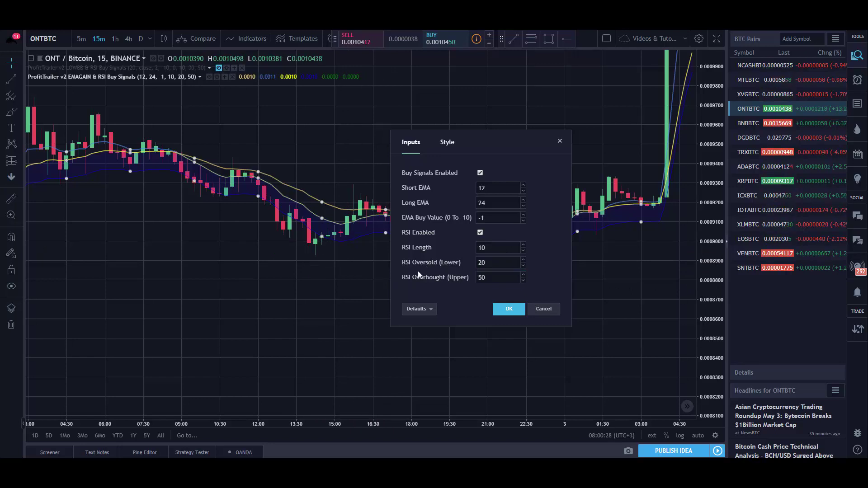
{"action": "double_click", "coordinate": [481, 262]}
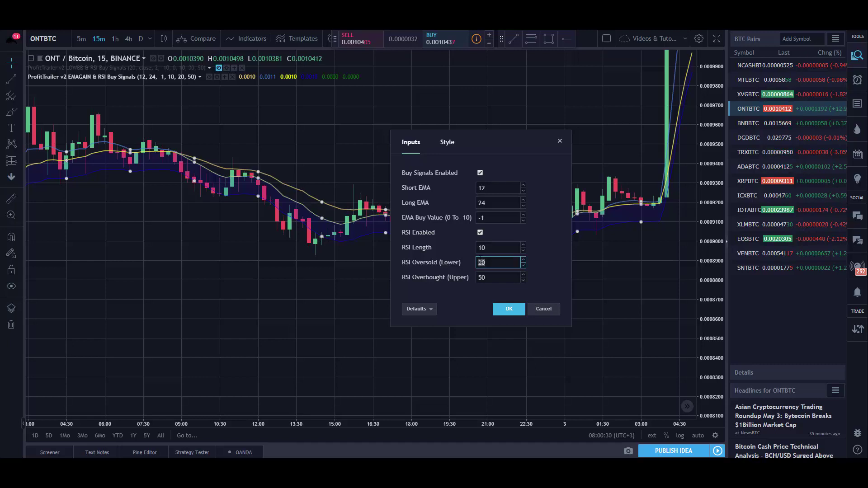
{"action": "type", "text": "22"}
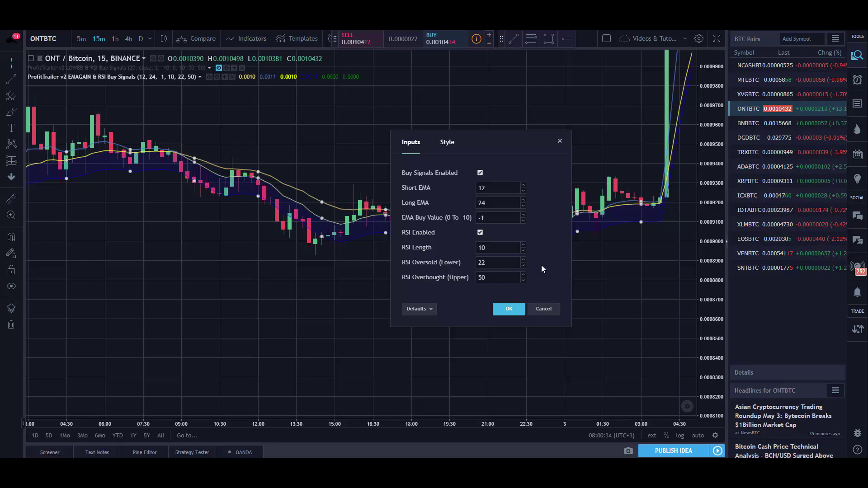
{"action": "left_click", "coordinate": [497, 262]}
{"action": "key", "text": "BackSpace"}
{"action": "type", "text": "4"}
{"action": "left_click", "coordinate": [456, 251]}
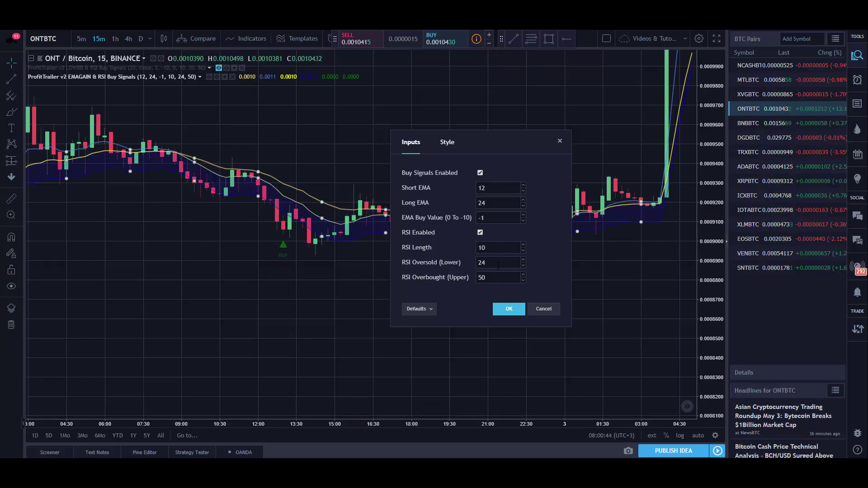
{"action": "type", "text": "30"}
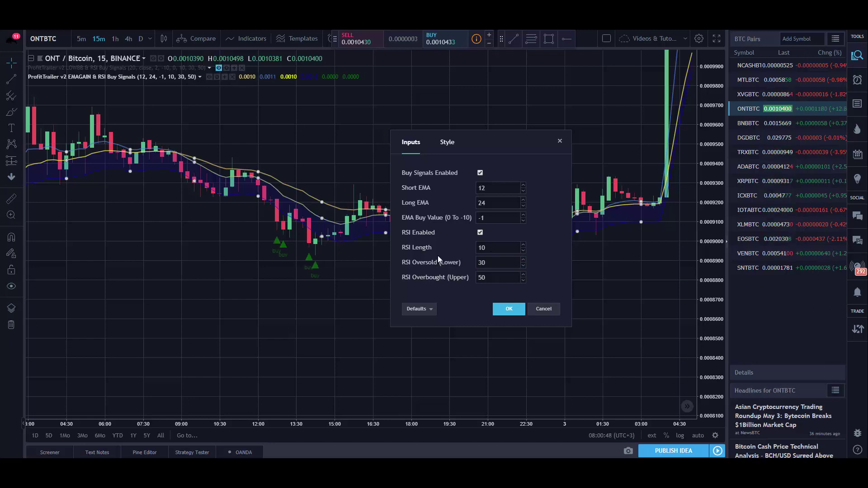
- Style Long EMA red, Short EMA green, second Plot light blue, lighten the background band, and apply
{"action": "left_click", "coordinate": [448, 144]}
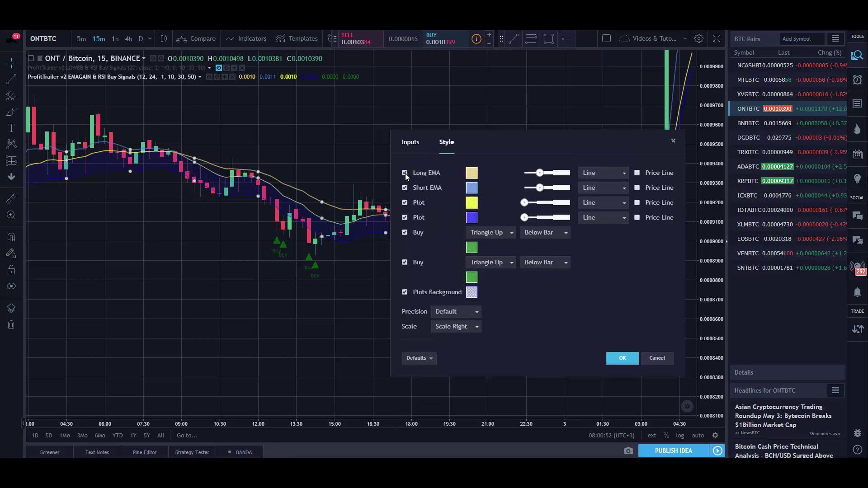
{"action": "left_click", "coordinate": [471, 172]}
{"action": "left_click", "coordinate": [473, 199]}
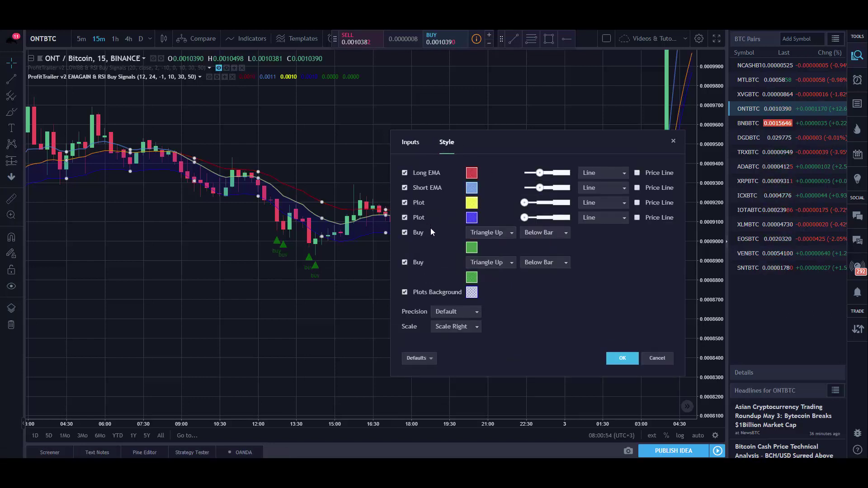
{"action": "left_click", "coordinate": [471, 188]}
{"action": "left_click", "coordinate": [502, 247]}
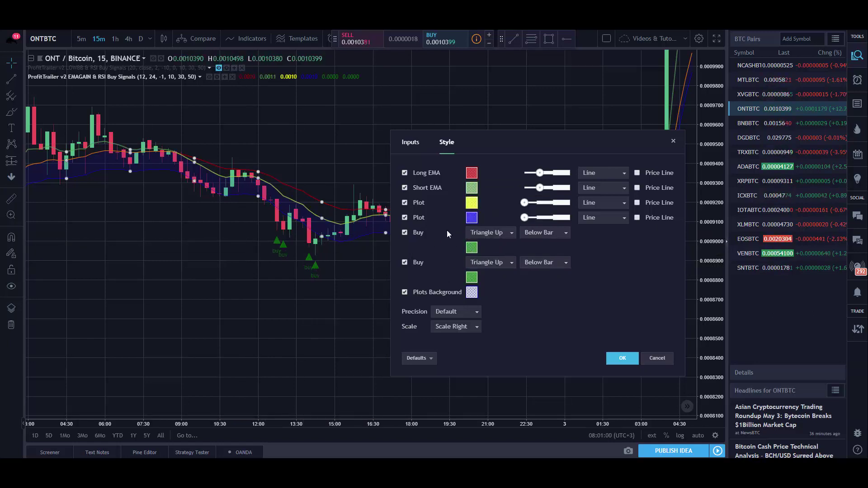
{"action": "left_click", "coordinate": [471, 218]}
{"action": "left_click", "coordinate": [531, 271]}
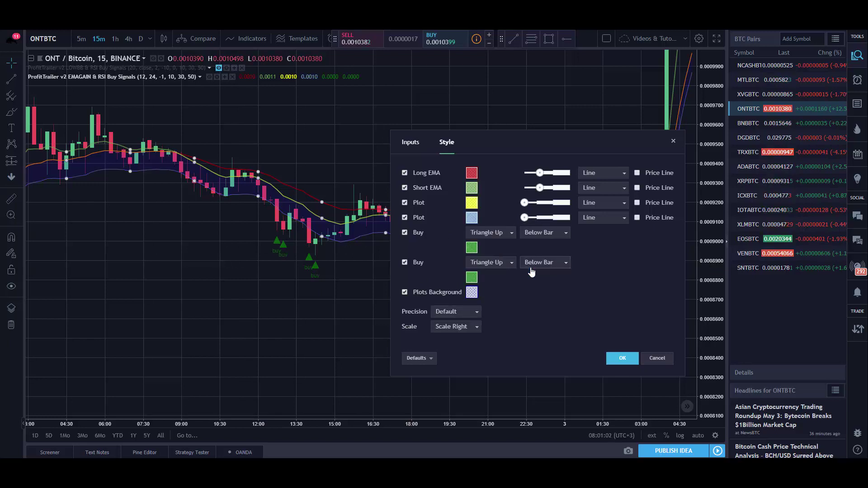
{"action": "left_click", "coordinate": [471, 292]}
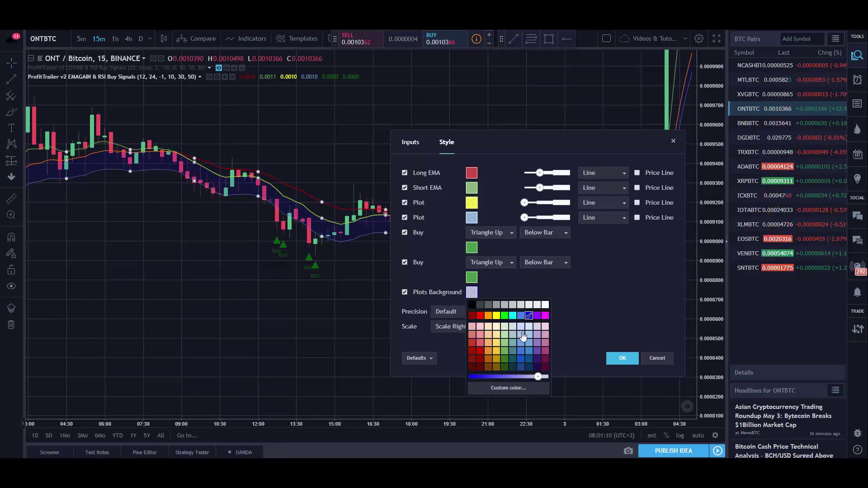
{"action": "left_click", "coordinate": [562, 325]}
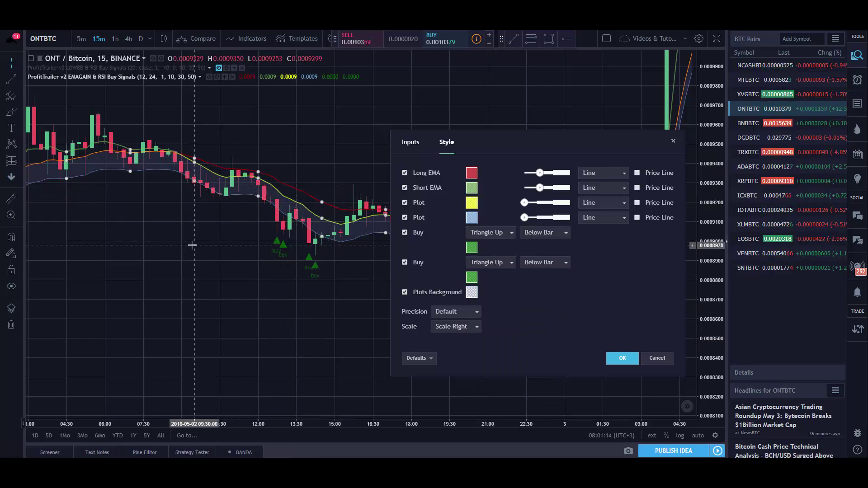
{"action": "left_click", "coordinate": [612, 359]}
- Switch the chart from ONTBTC to TRXBTC, browse its candles, and jump to realtime
{"action": "left_click_drag", "start_coordinate": [498, 314], "coordinate": [696, 335]}
{"action": "left_click_drag", "start_coordinate": [316, 325], "coordinate": [696, 271]}
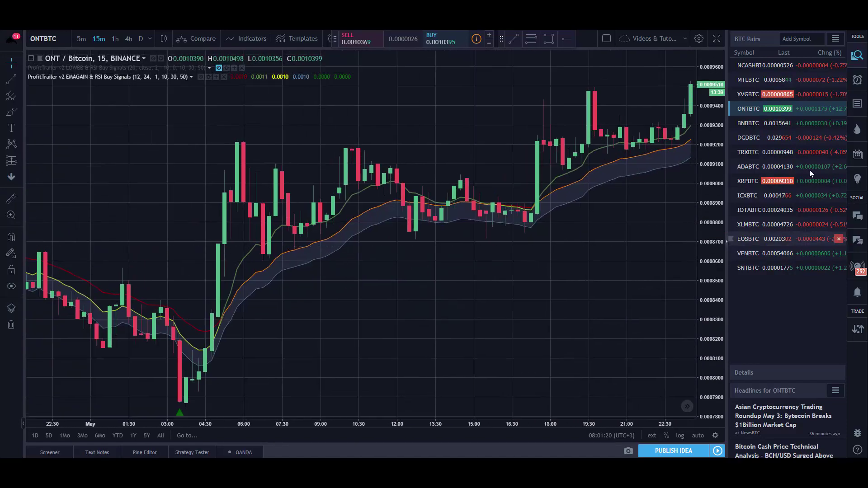
{"action": "left_click", "coordinate": [750, 151]}
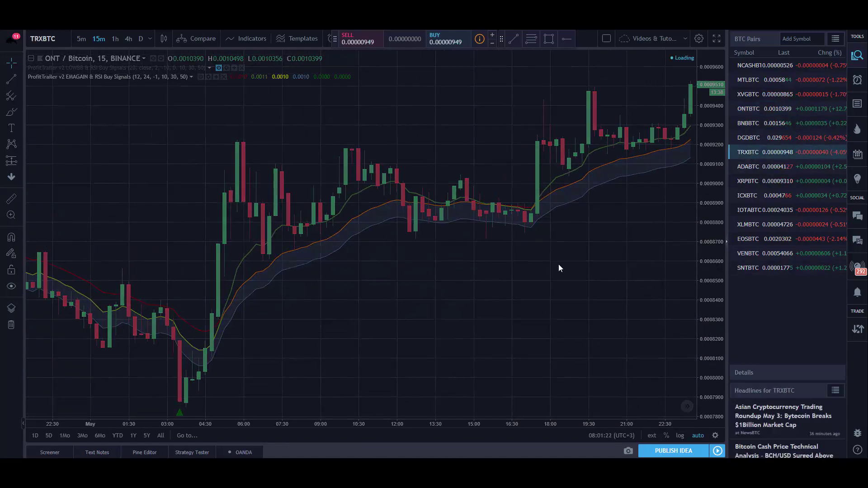
{"action": "left_click_drag", "start_coordinate": [452, 353], "coordinate": [226, 277]}
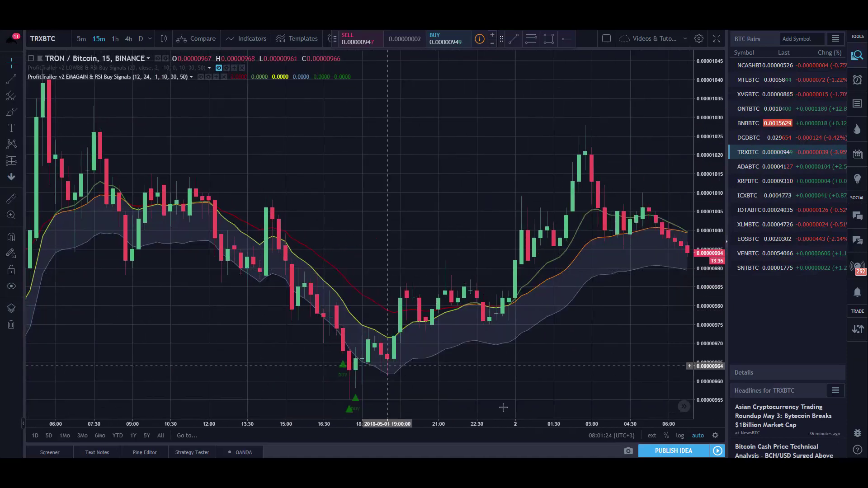
{"action": "left_click_drag", "start_coordinate": [279, 362], "coordinate": [616, 360]}
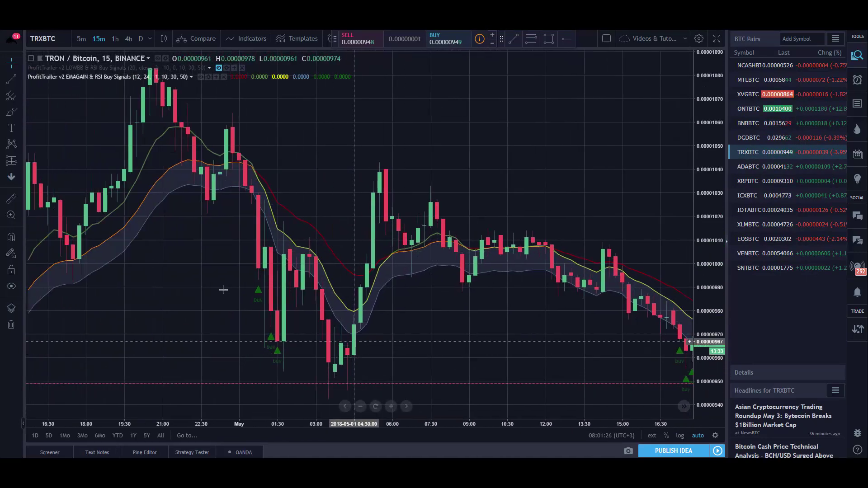
{"action": "left_click_drag", "start_coordinate": [200, 296], "coordinate": [136, 291]}
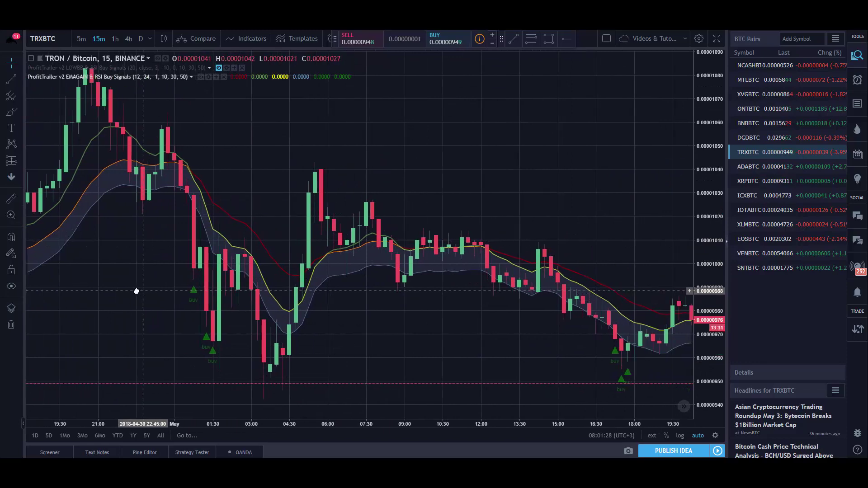
{"action": "key", "text": "alt+r"}
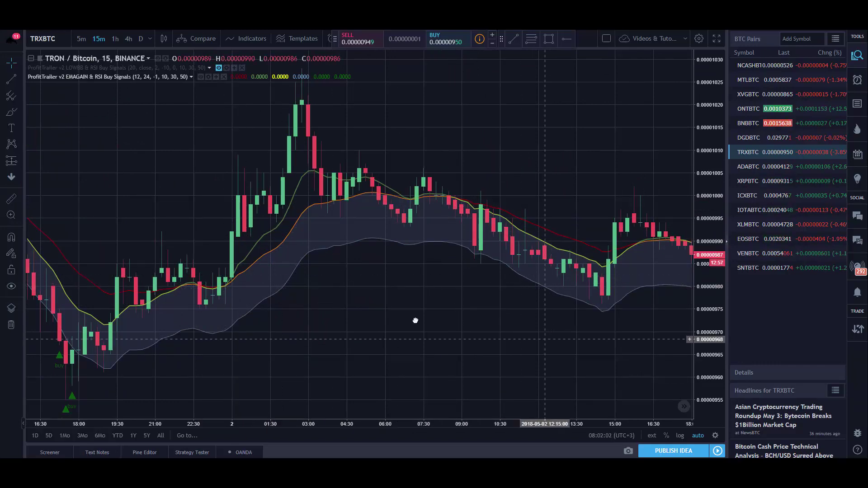
- Pan the TRXBTC chart back and forth, ending on the May 2–3 candles
{"action": "left_click_drag", "start_coordinate": [442, 321], "coordinate": [448, 316]}
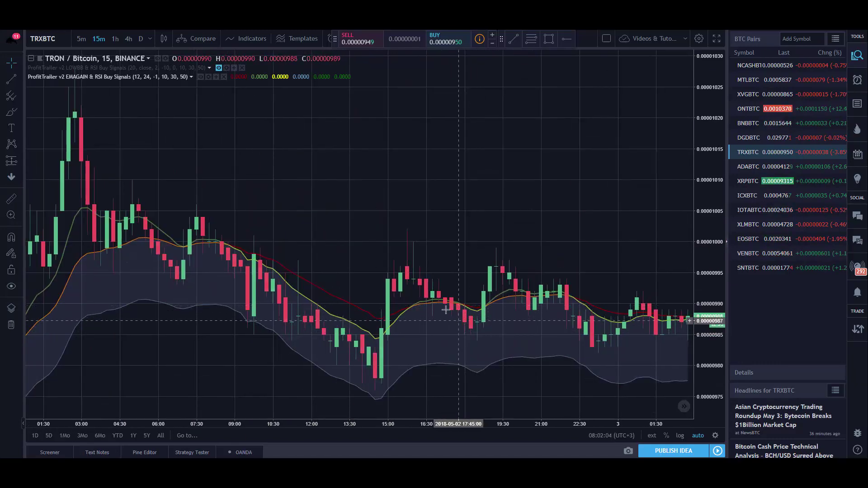
{"action": "left_click_drag", "start_coordinate": [547, 385], "coordinate": [428, 324]}
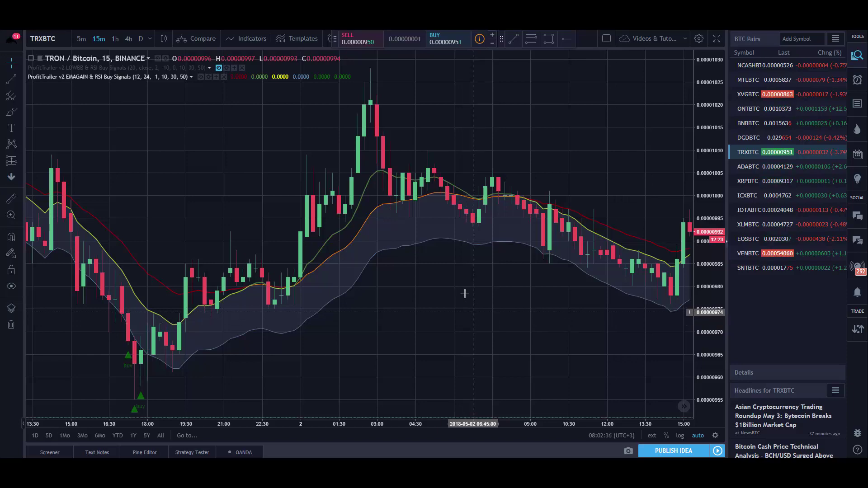
{"action": "left_click_drag", "start_coordinate": [481, 274], "coordinate": [329, 267]}
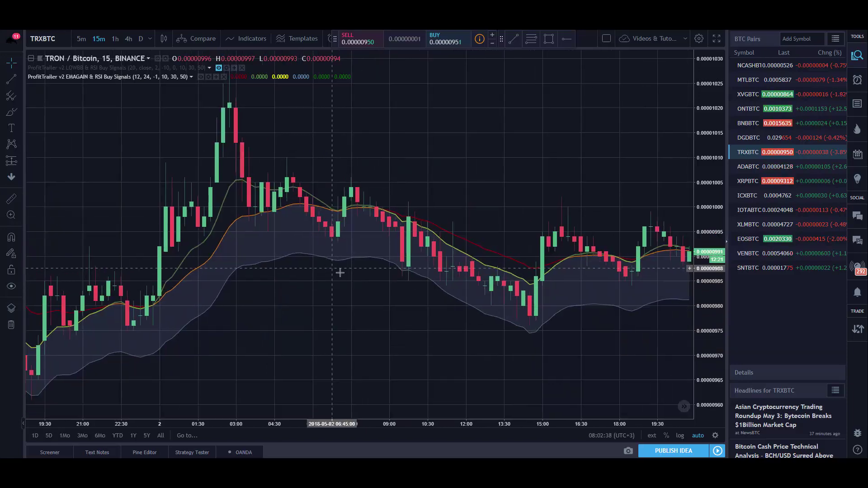
{"action": "left_click_drag", "start_coordinate": [605, 335], "coordinate": [390, 341]}
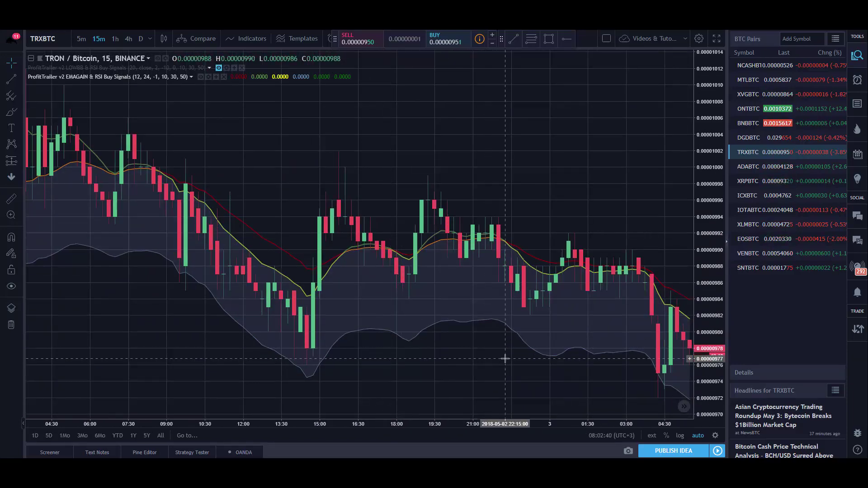